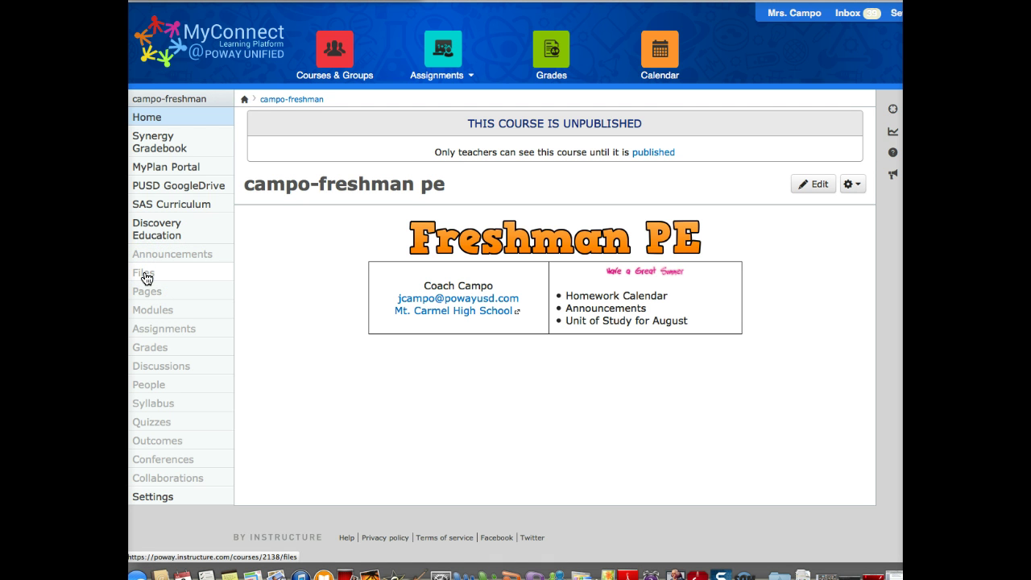
# - Create a folder named "images" in the course files and move the four existing files into it
pyautogui.click(140, 277)
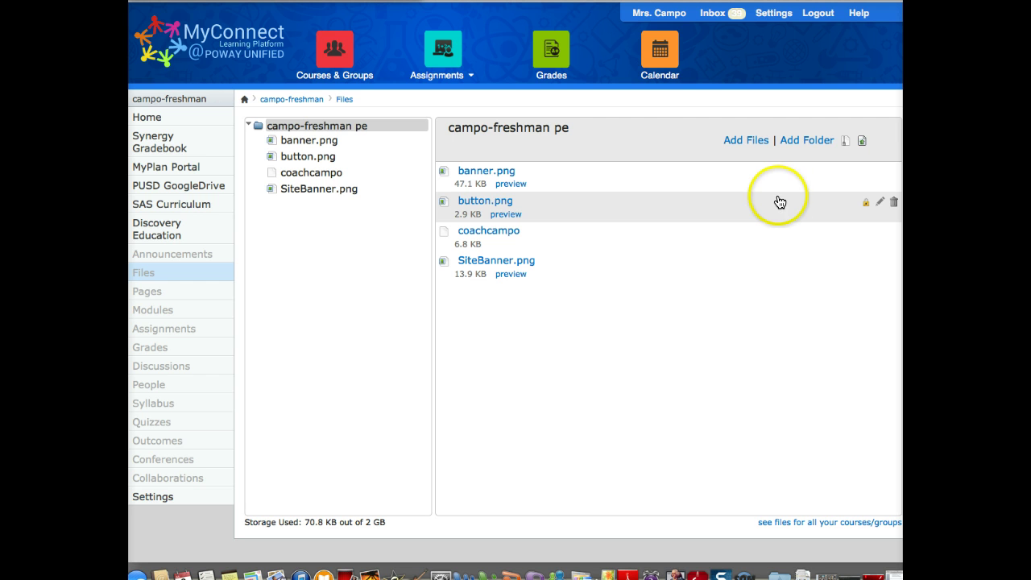
pyautogui.click(808, 141)
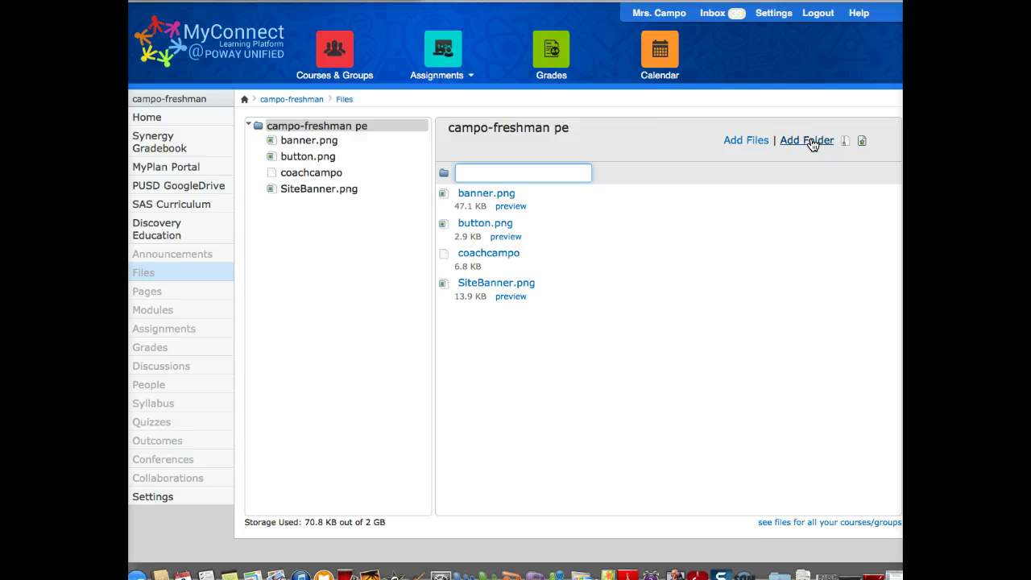
pyautogui.write('images')
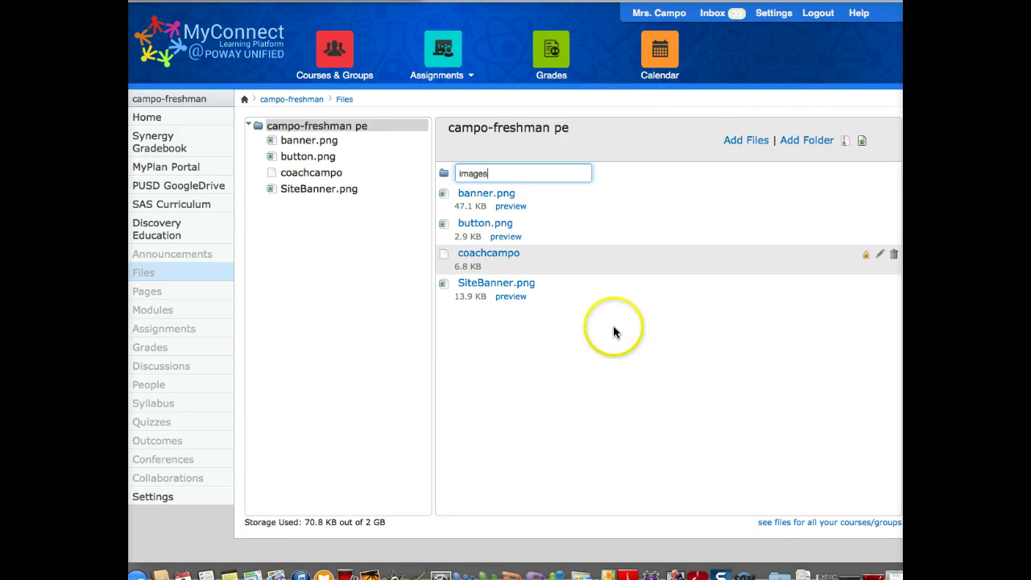
pyautogui.press('Return')
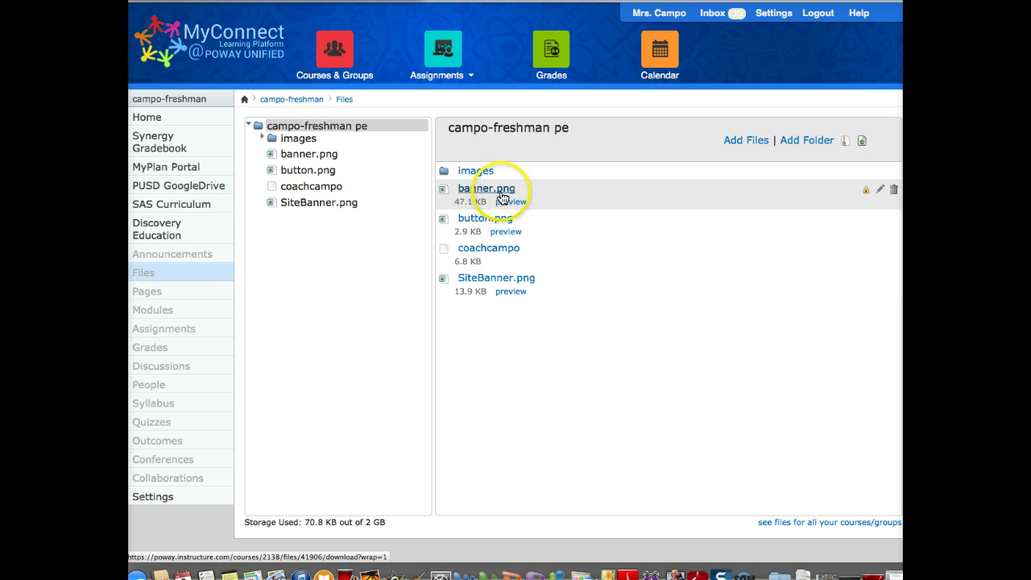
pyautogui.moveTo(443, 189); pyautogui.dragTo(444, 173)
pyautogui.click(442, 190)
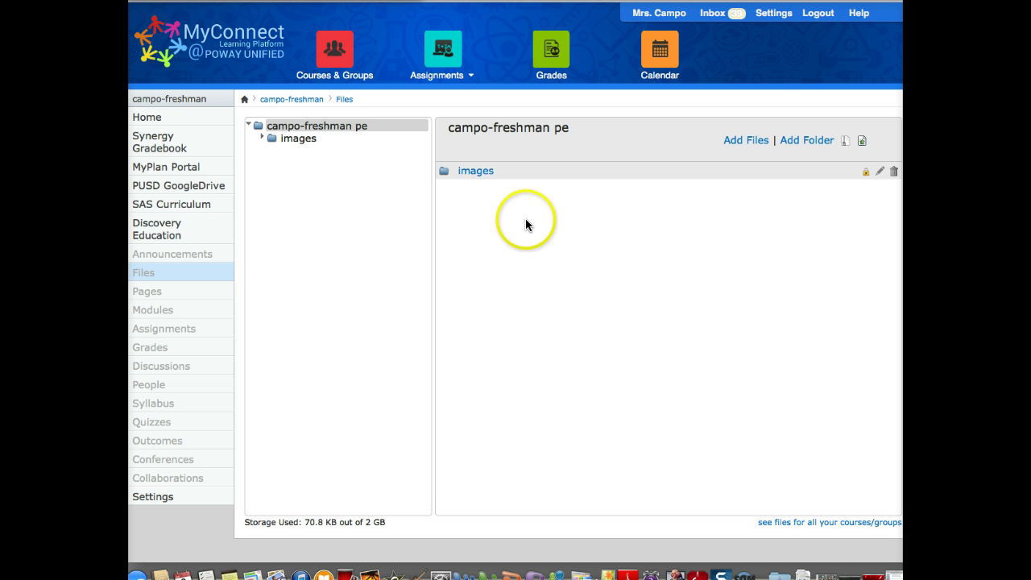
# - Add another folder named "course documents" at the top level of the course files
pyautogui.click(810, 145)
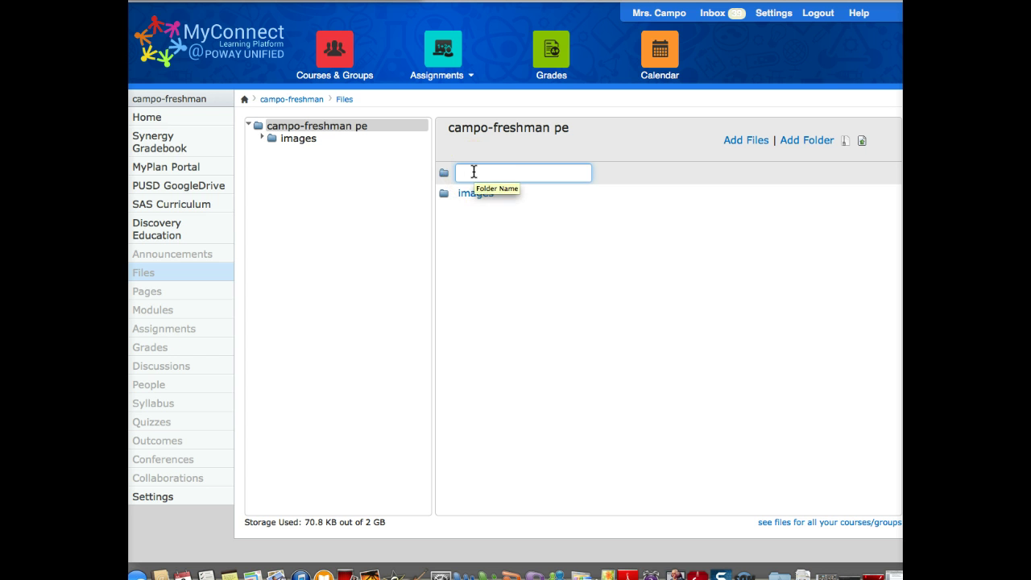
pyautogui.write('course documents')
pyautogui.press('Return')
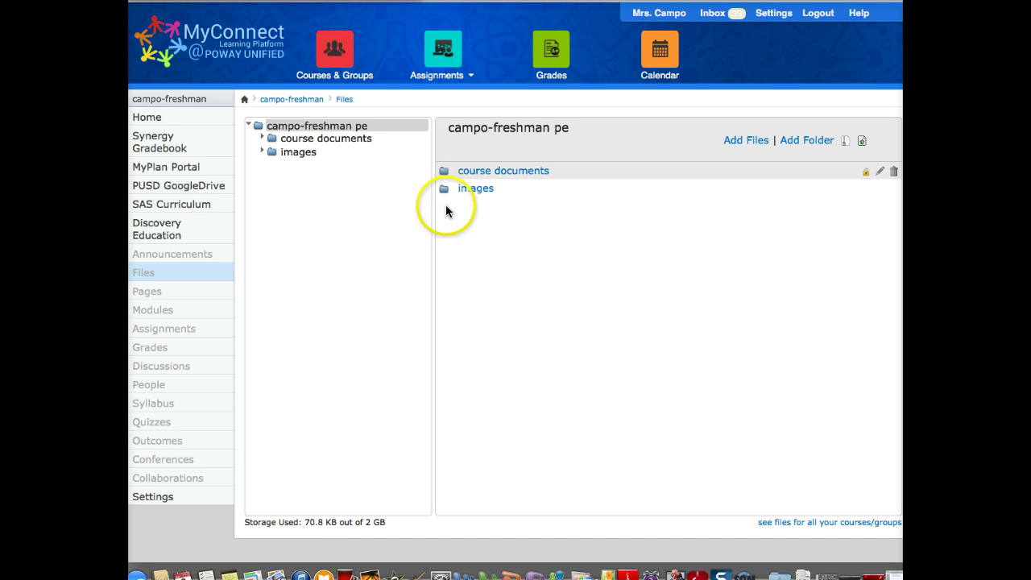
# - Edit the course home page and replace the "Unit of Study for August" bullet with "Class Rules"
pyautogui.click(146, 120)
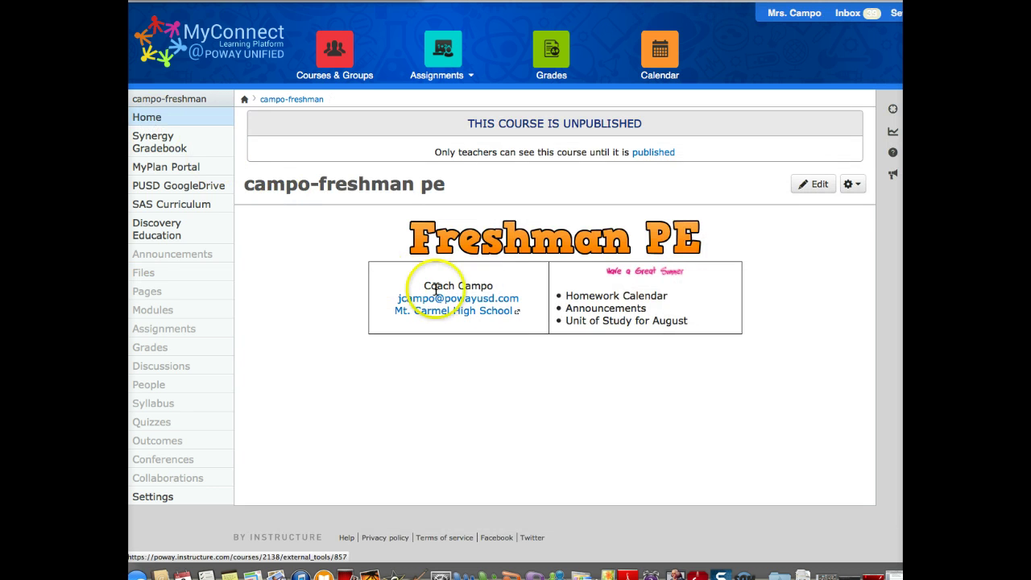
pyautogui.click(820, 184)
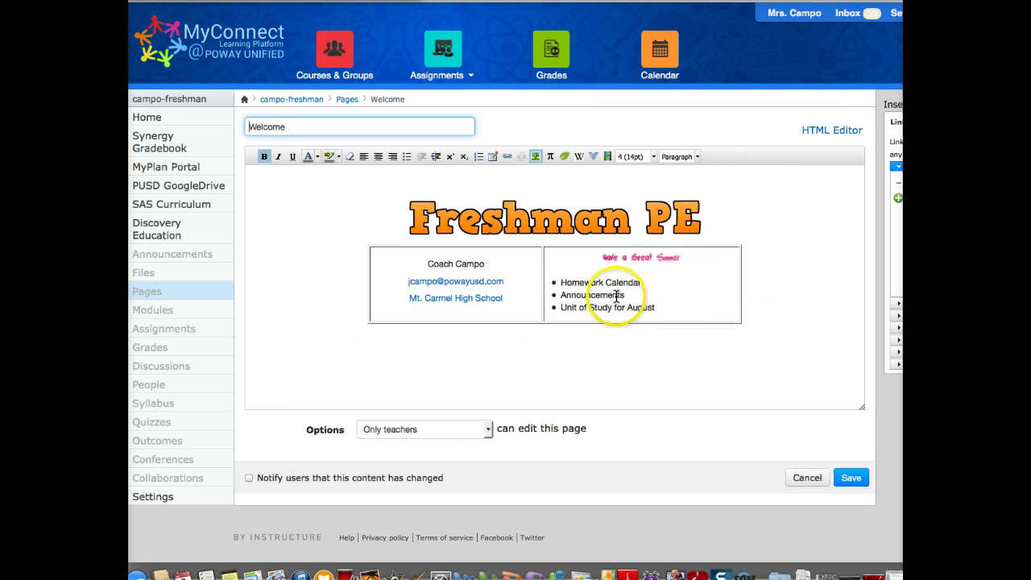
pyautogui.moveTo(656, 307); pyautogui.dragTo(563, 307)
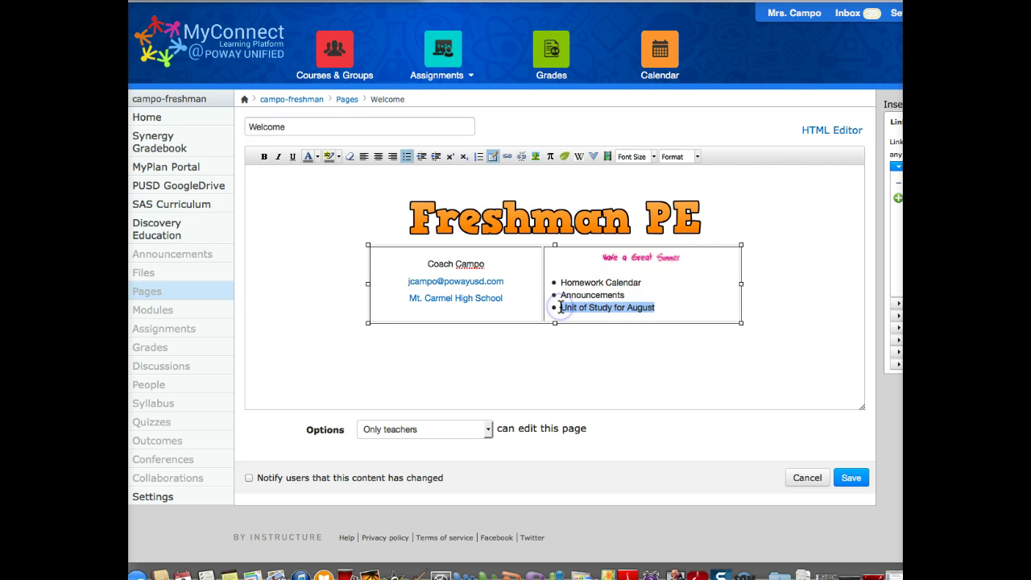
pyautogui.write('Class')
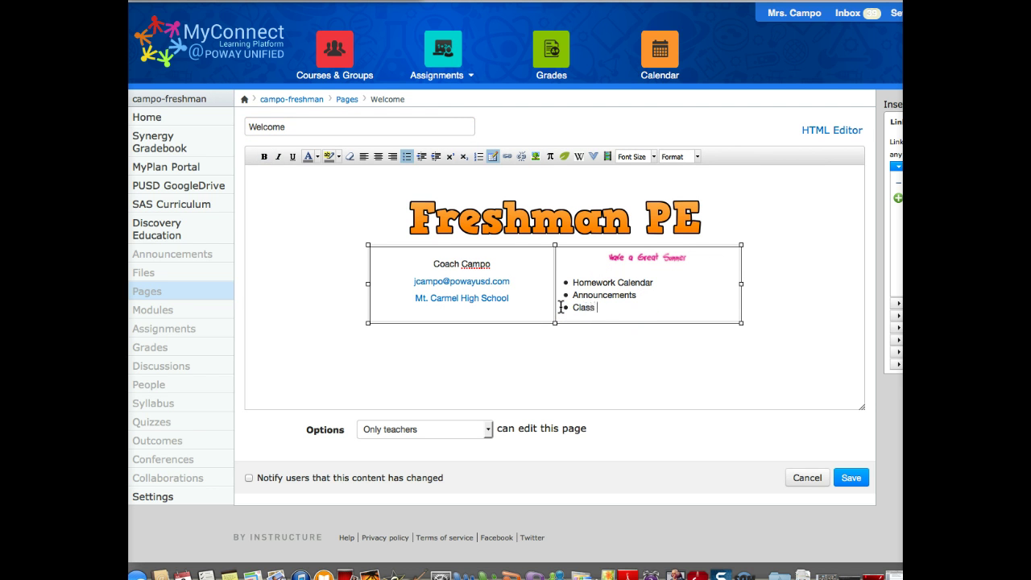
pyautogui.write(' Rules')
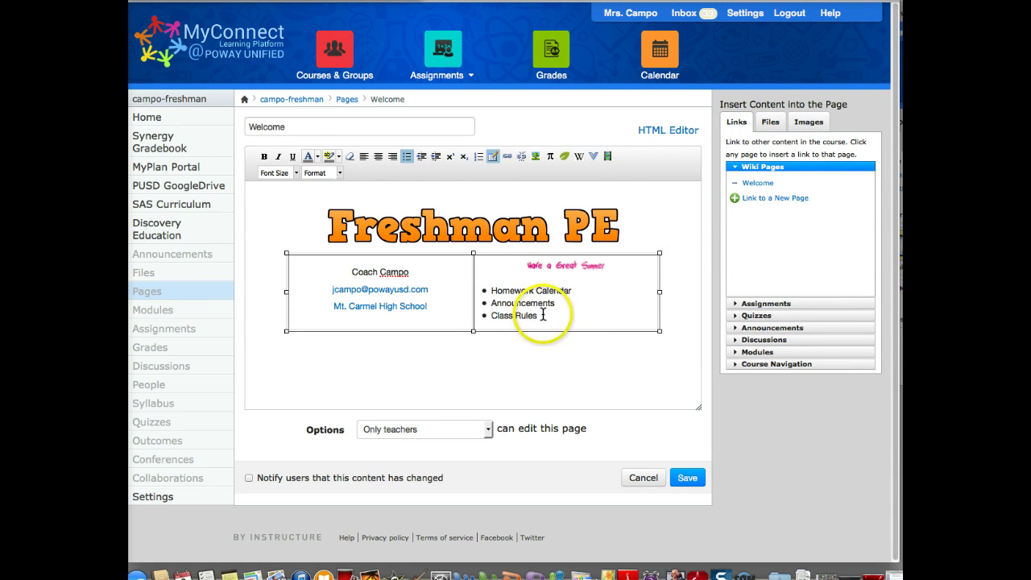
# - Link the "Class Rules" bullet to Understanding the Change.pdf, uploaded into the course documents folder, and save the page
pyautogui.moveTo(538, 315); pyautogui.dragTo(493, 316)
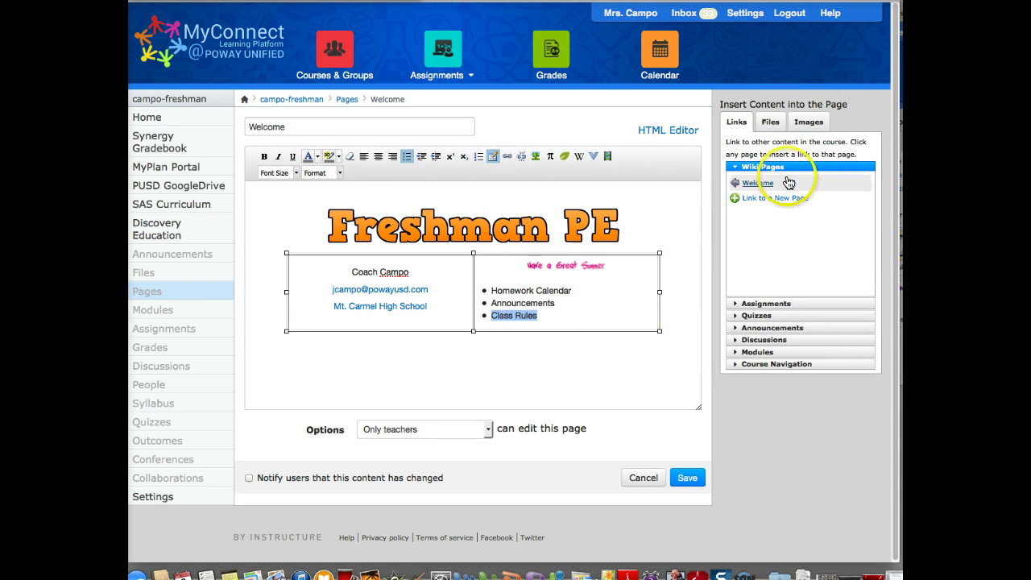
pyautogui.click(770, 124)
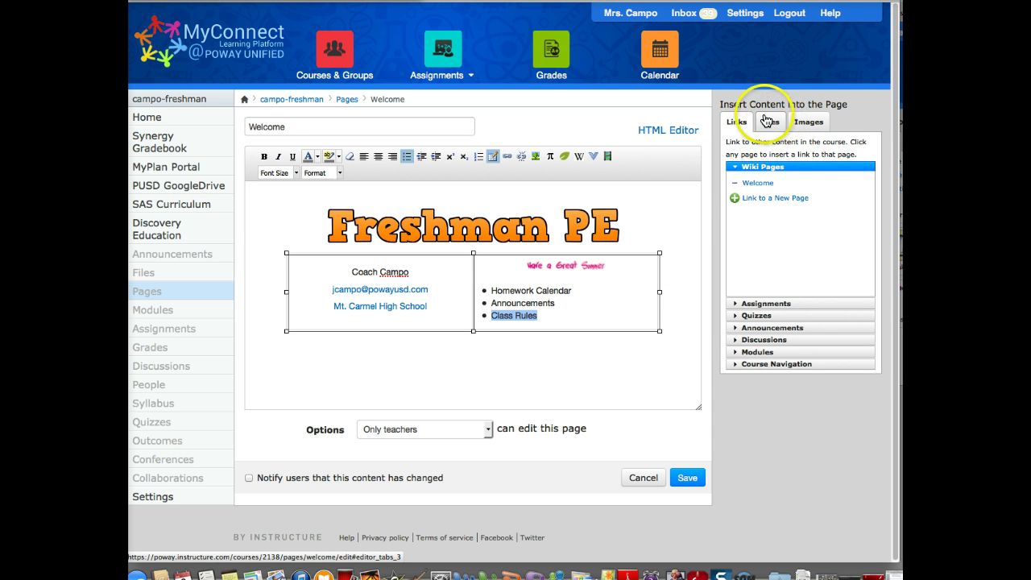
pyautogui.click(770, 125)
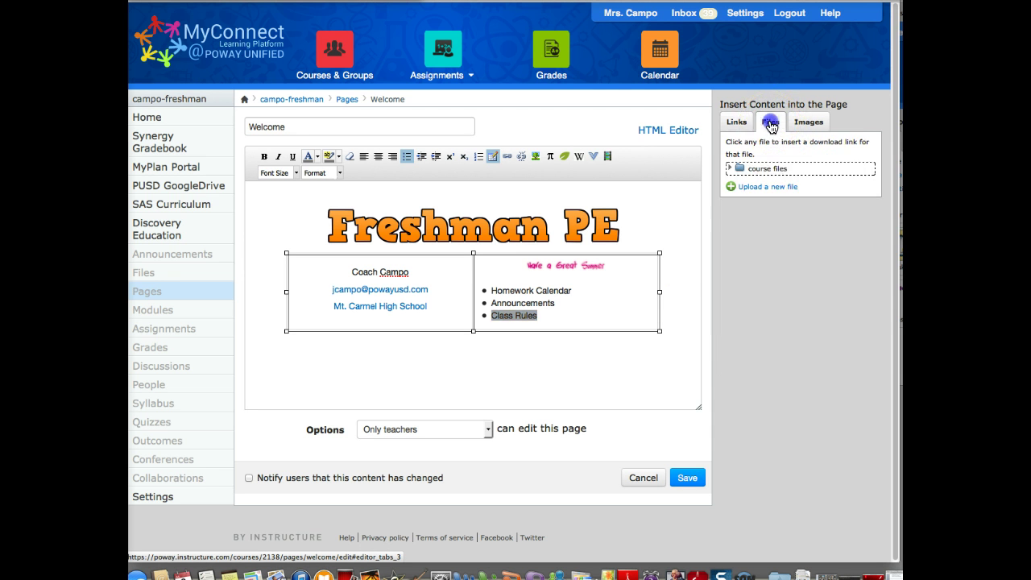
pyautogui.click(769, 188)
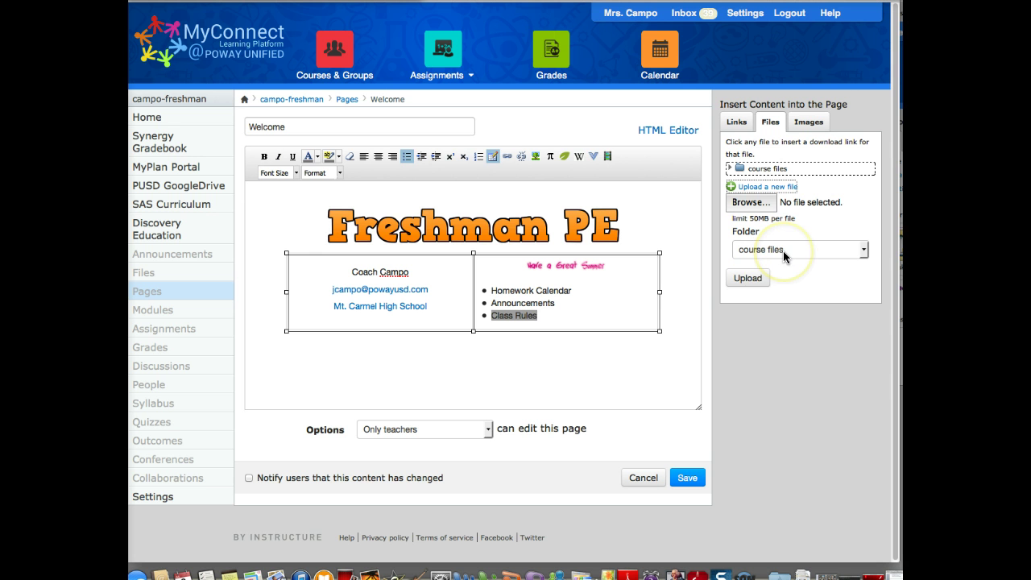
pyautogui.click(863, 250)
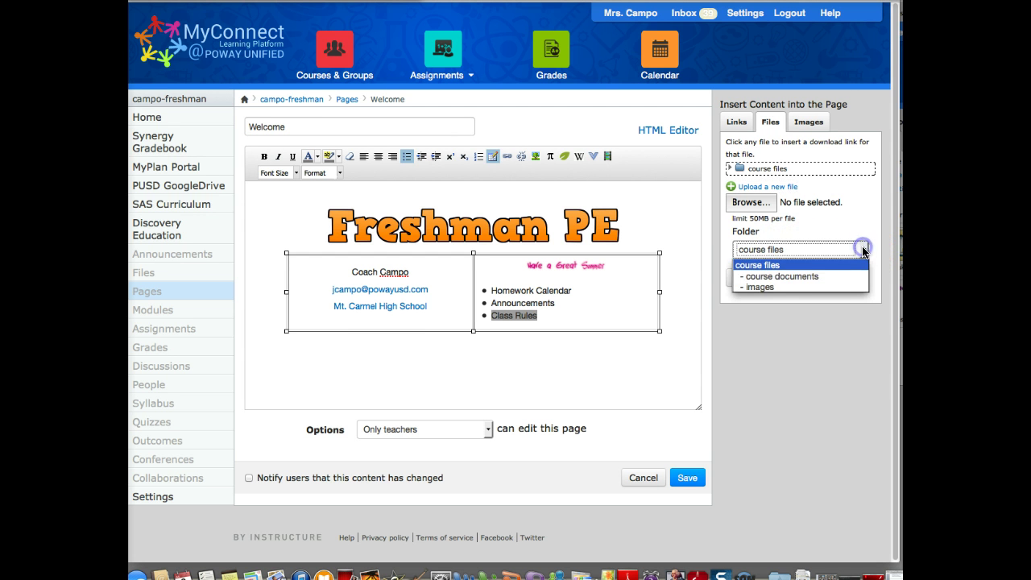
pyautogui.click(825, 278)
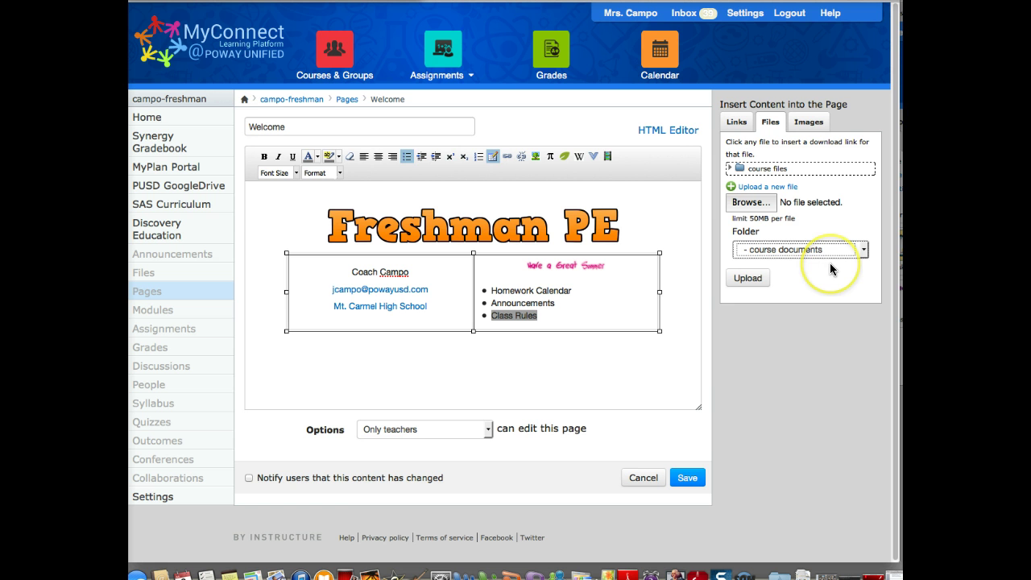
pyautogui.click(755, 206)
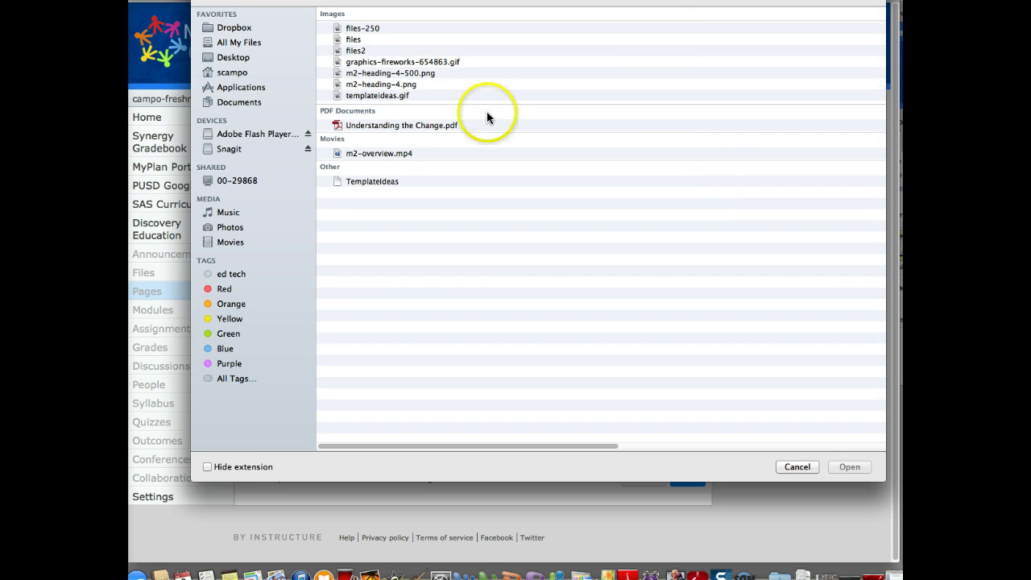
pyautogui.click(381, 127)
pyautogui.click(848, 467)
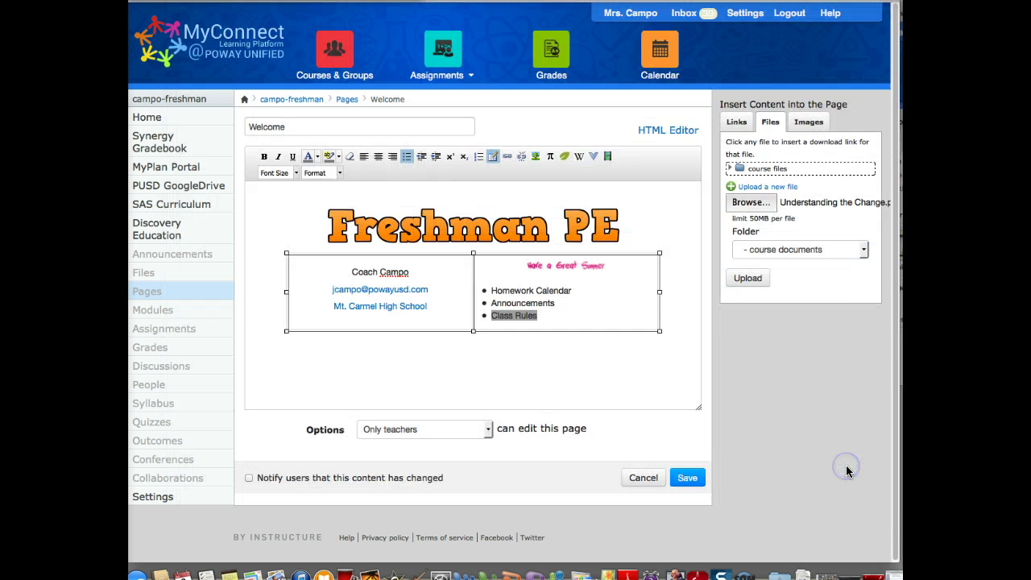
pyautogui.click(747, 278)
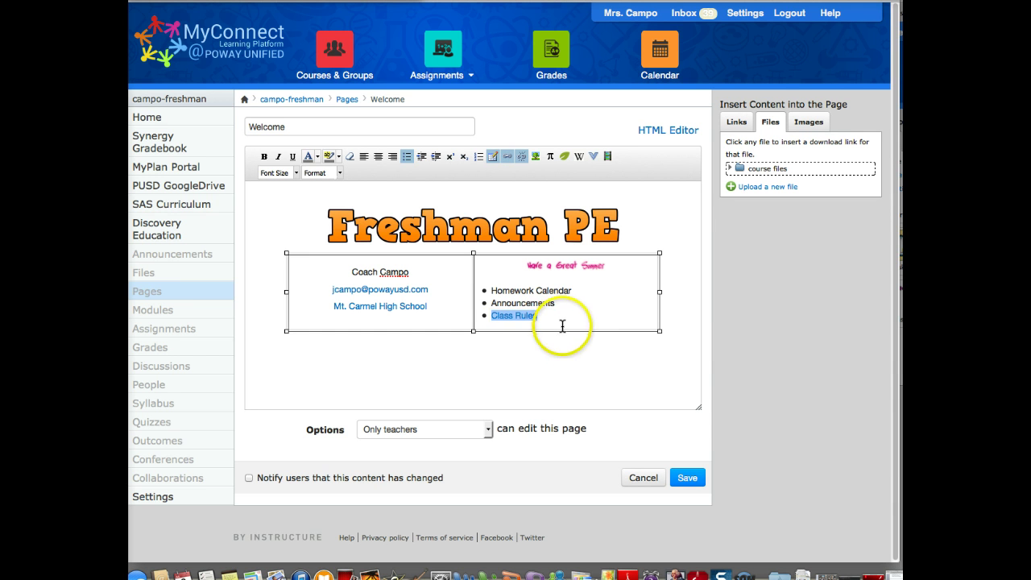
pyautogui.click(689, 480)
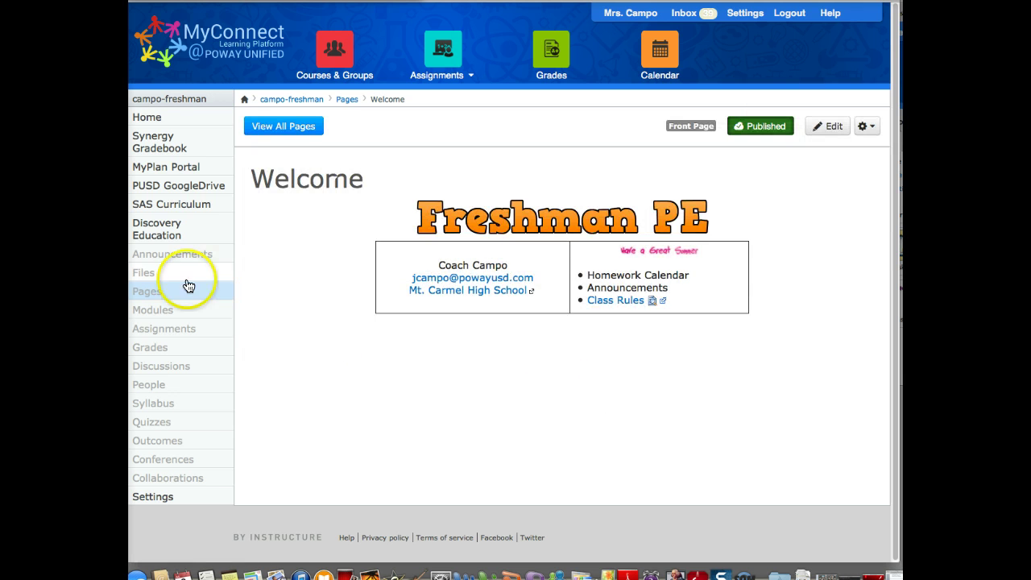
# - Check the course documents folder in the course files, and delete the coach file without an extension from the images folder
pyautogui.click(142, 274)
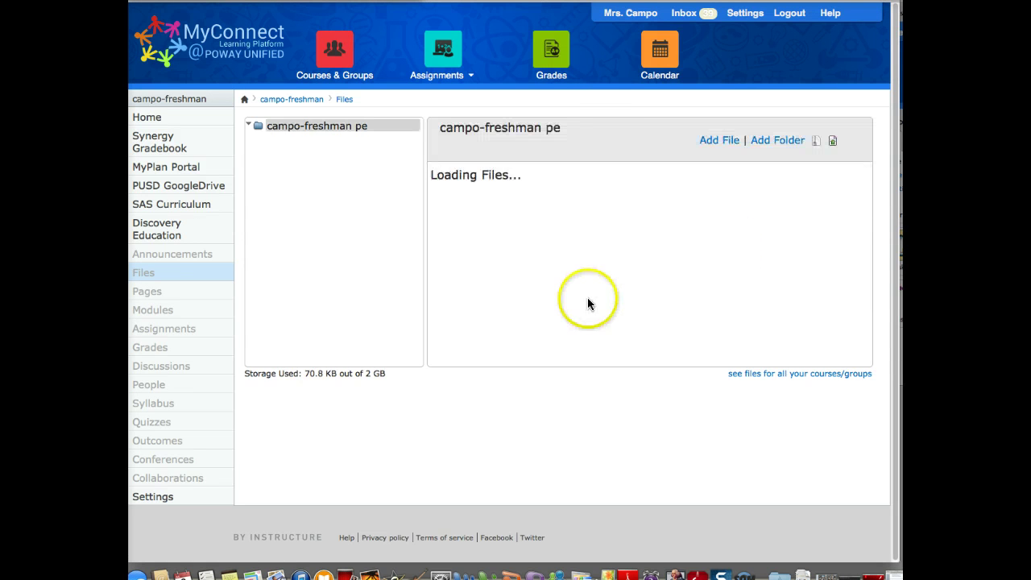
pyautogui.click(483, 171)
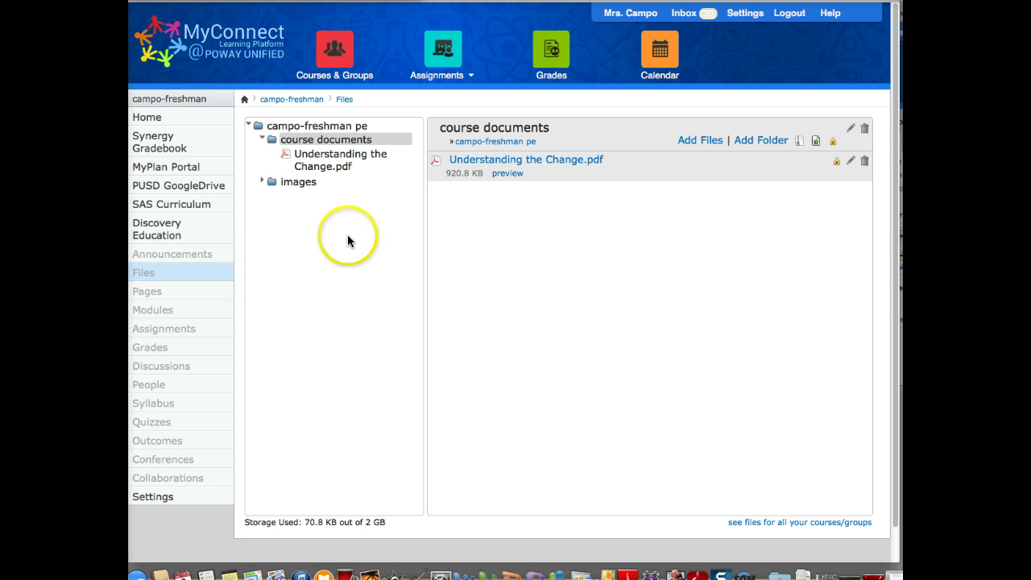
pyautogui.click(304, 183)
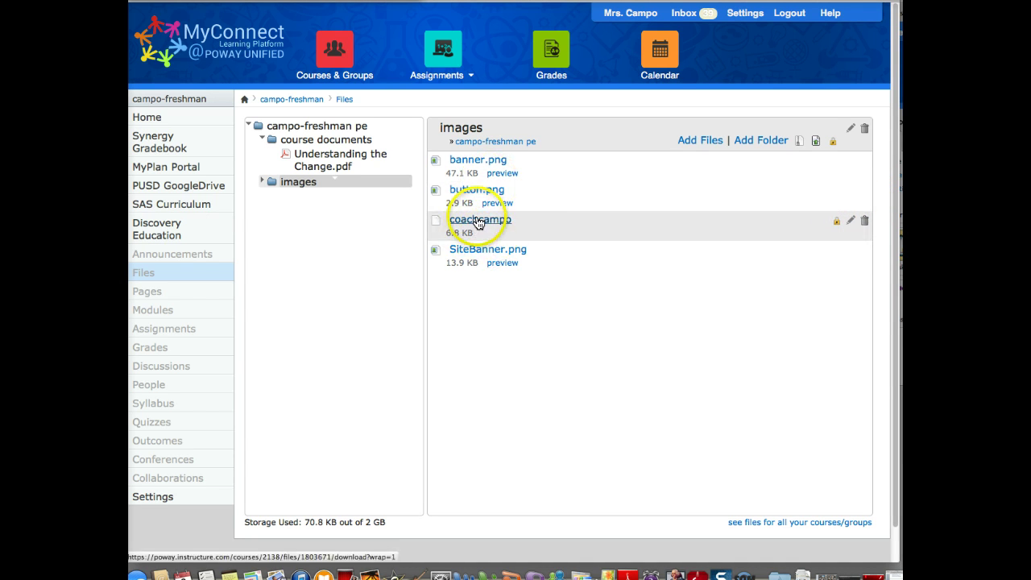
pyautogui.click(865, 223)
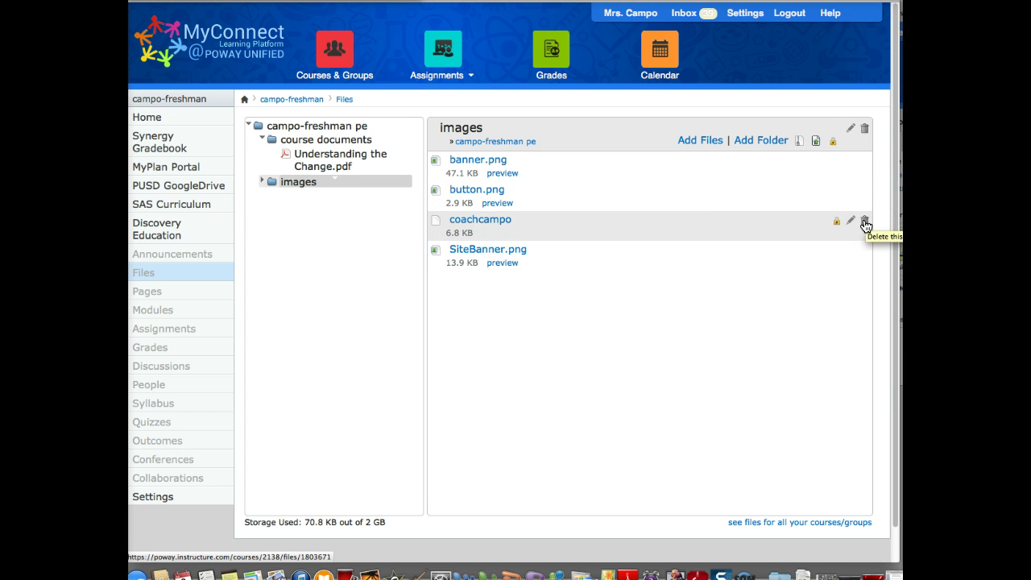
pyautogui.click(865, 223)
pyautogui.click(567, 234)
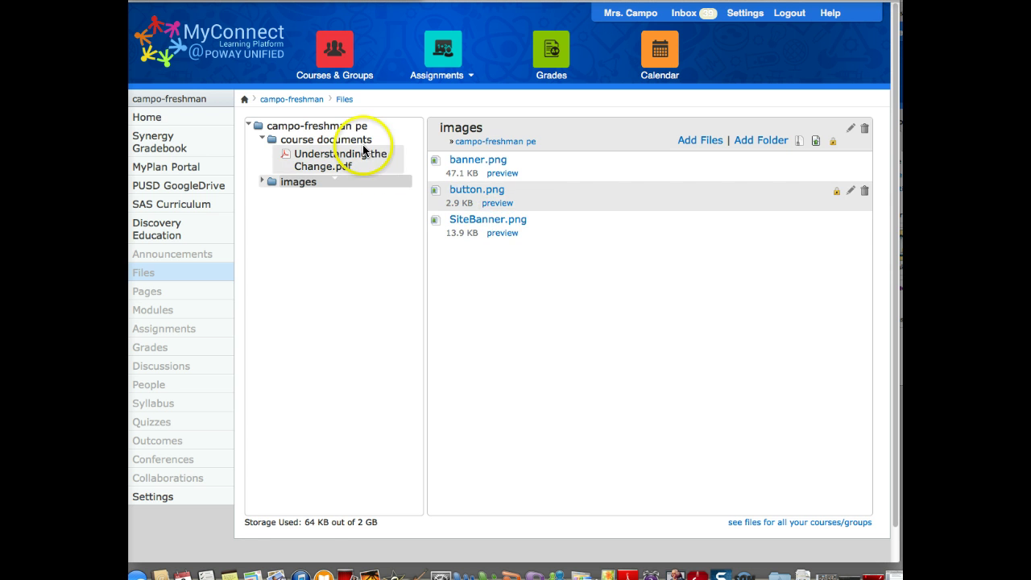
# - Go to the HSE2-Master course from the full course list and open its files area
pyautogui.moveTo(335, 48)
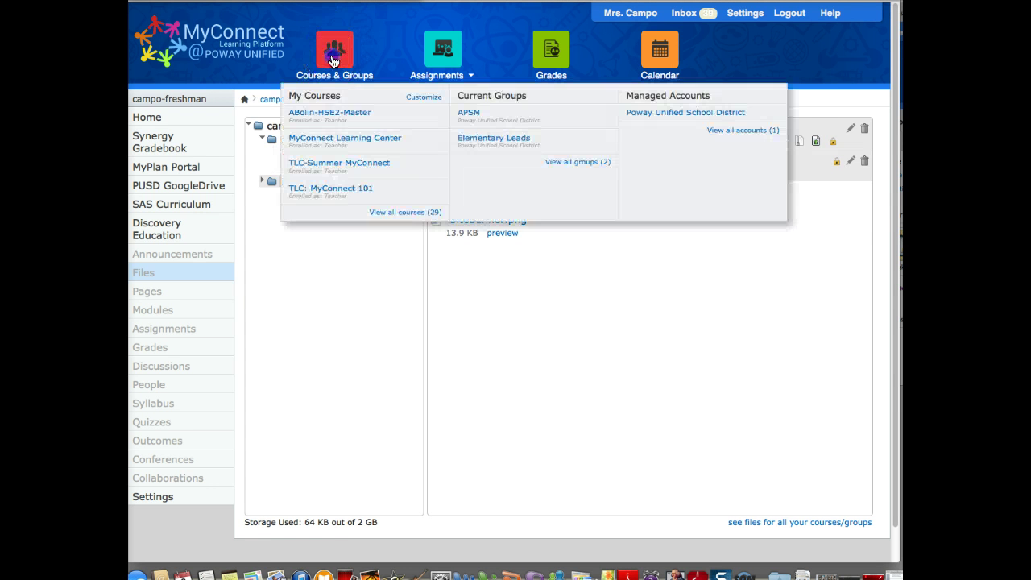
pyautogui.click(325, 117)
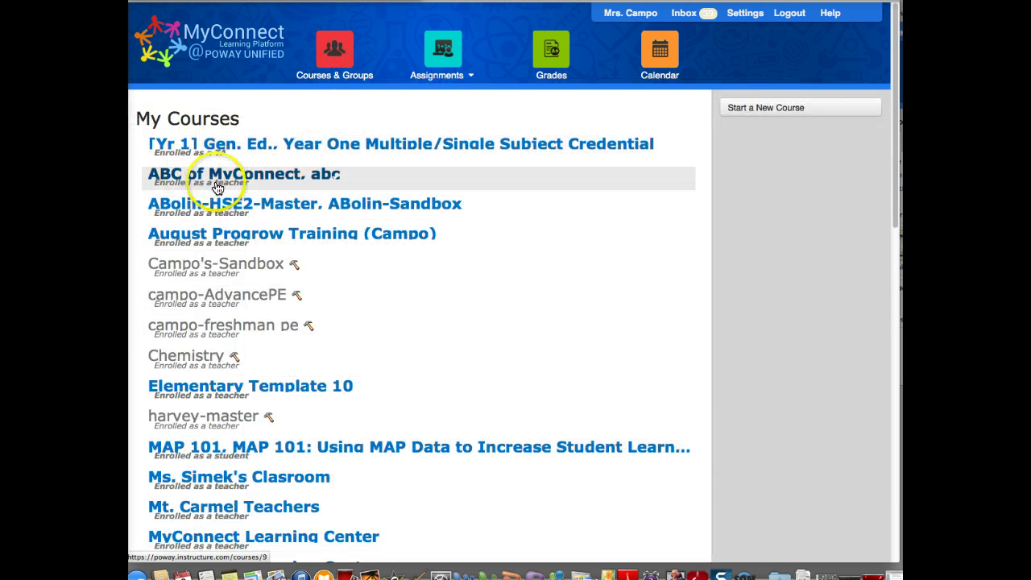
pyautogui.click(218, 206)
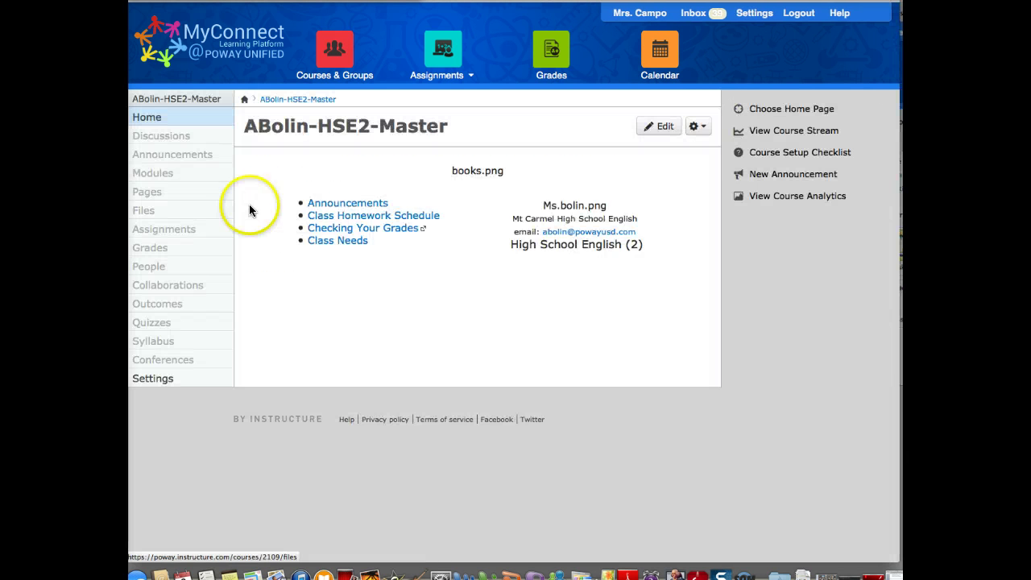
pyautogui.click(141, 213)
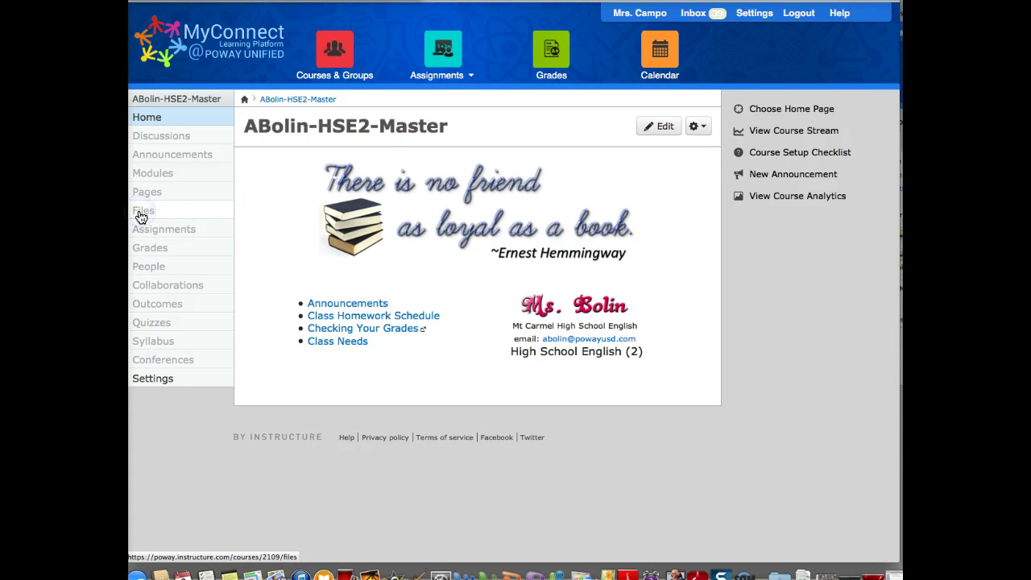
pyautogui.click(141, 216)
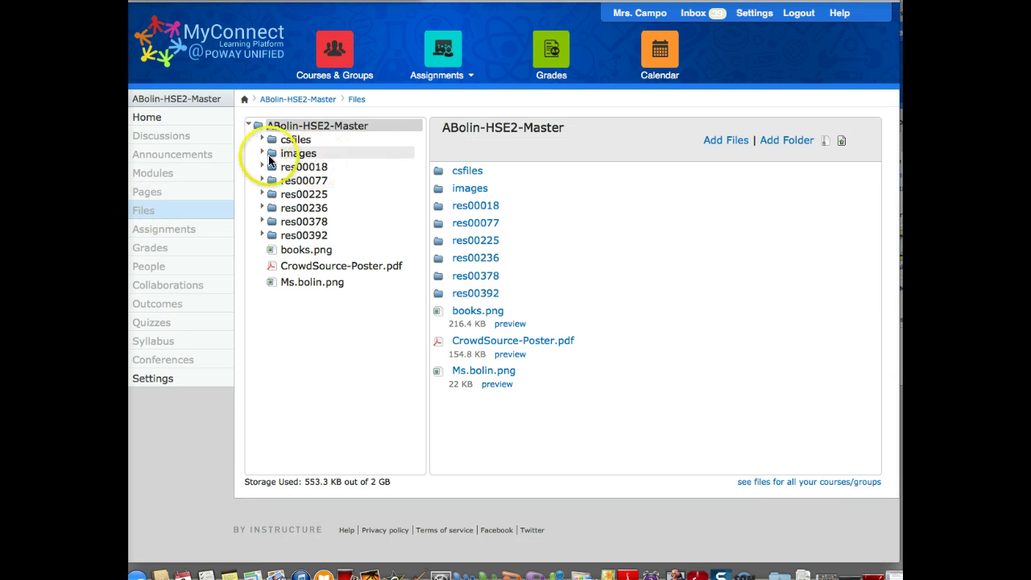
# - Examine the documents stored in the home_dir folder inside csfiles
pyautogui.click(262, 140)
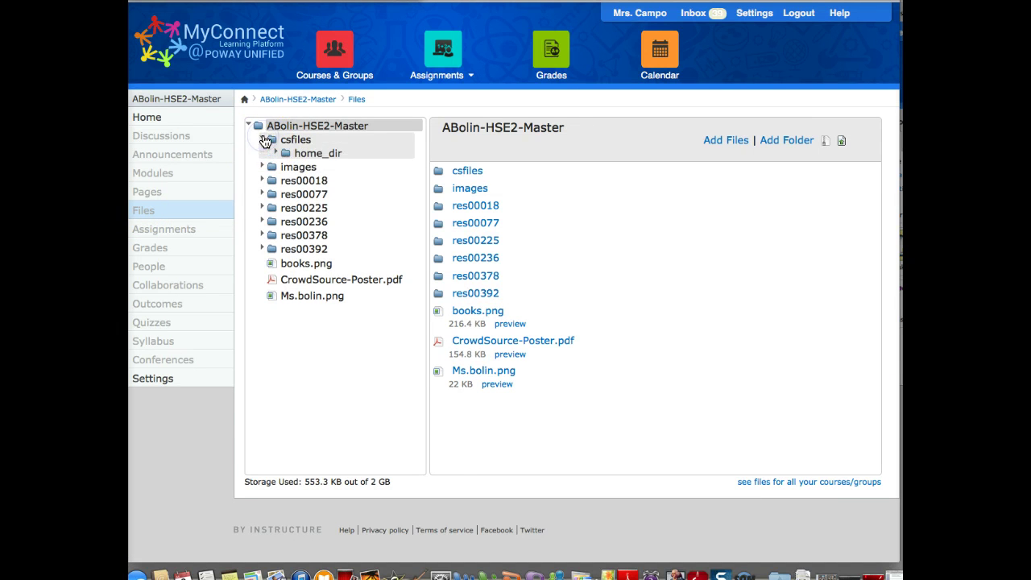
pyautogui.click(306, 154)
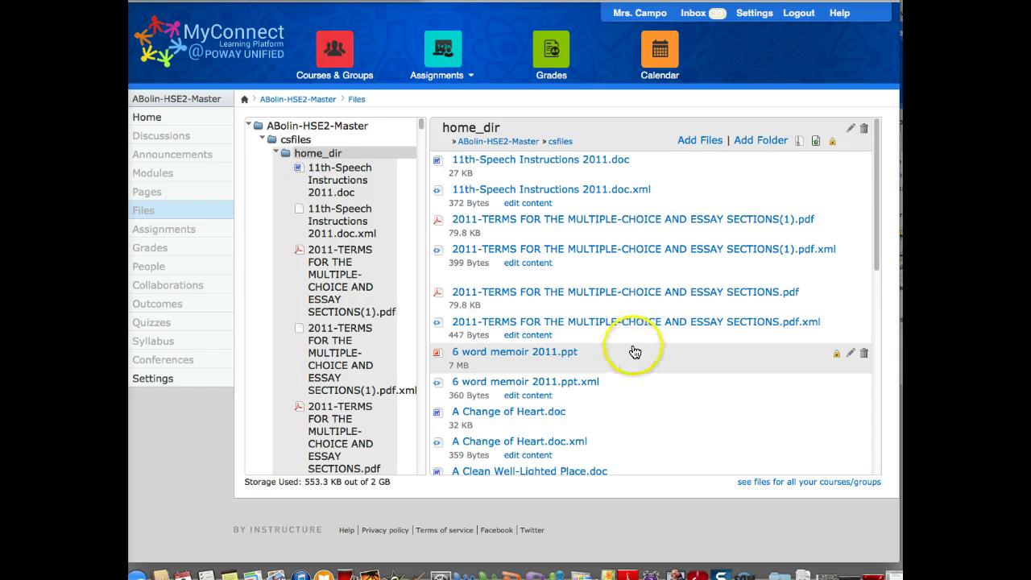
pyautogui.scroll(-4, 636, 341)
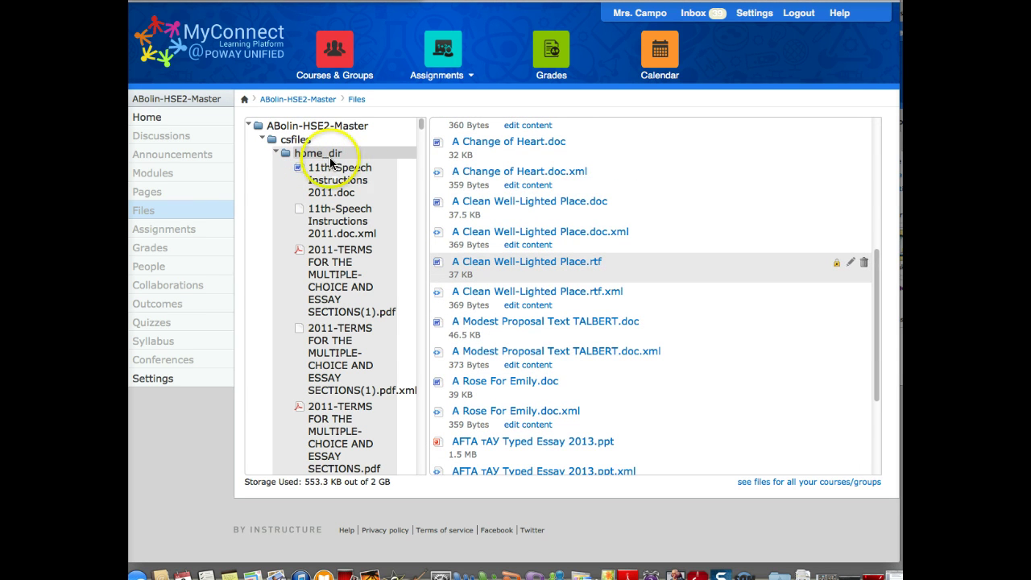
pyautogui.scroll(-2, 676, 219)
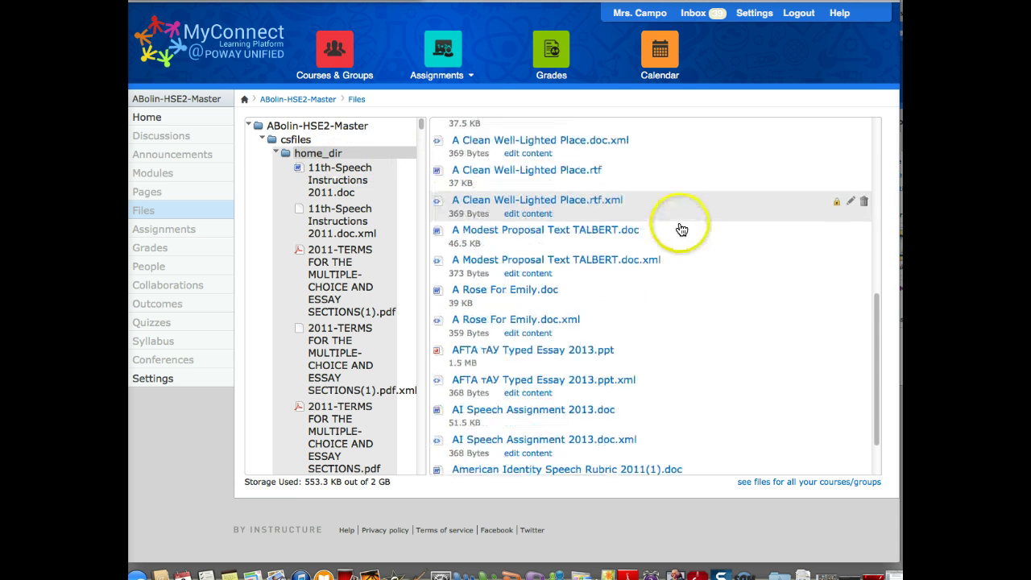
pyautogui.scroll(2, 680, 225)
pyautogui.scroll(5, 680, 230)
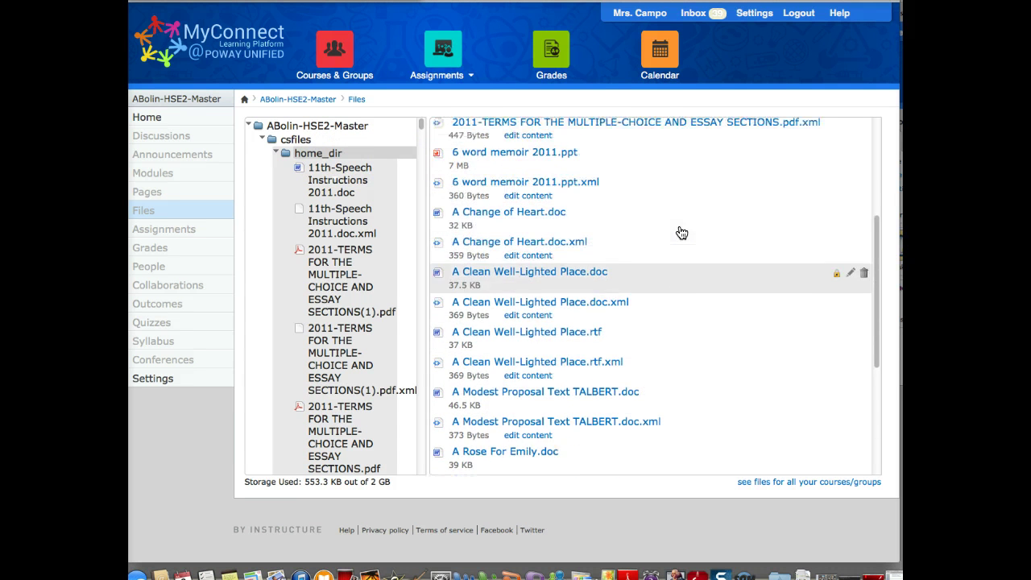